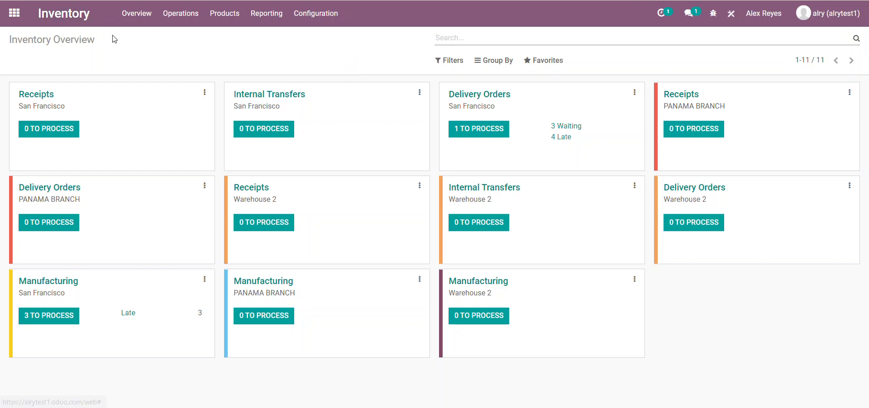
- Open the Sennheiser Headset product and review its on-hand quantities per location and its reordering rules
{"action": "left_click", "coordinate": [225, 13]}
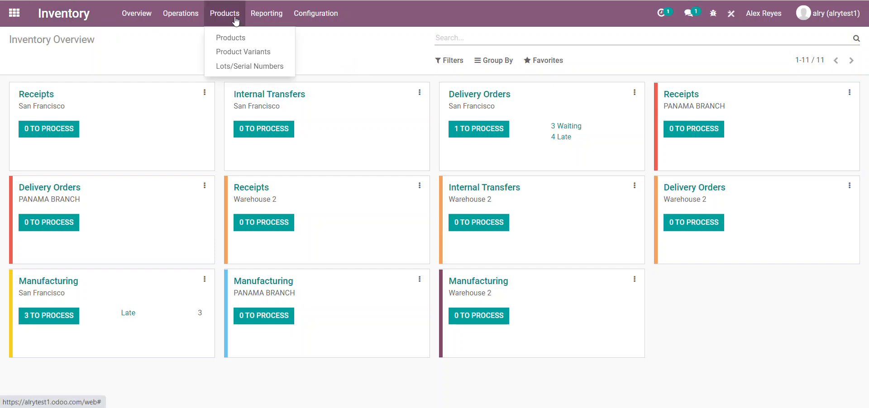
{"action": "left_click", "coordinate": [227, 35]}
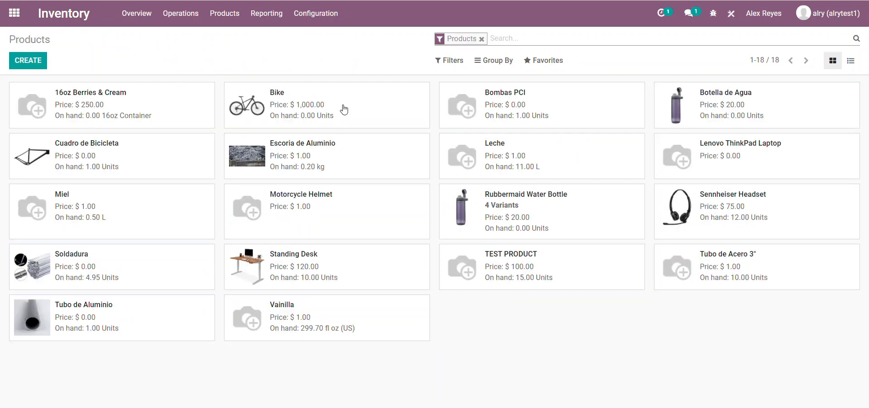
{"action": "left_click", "coordinate": [790, 211]}
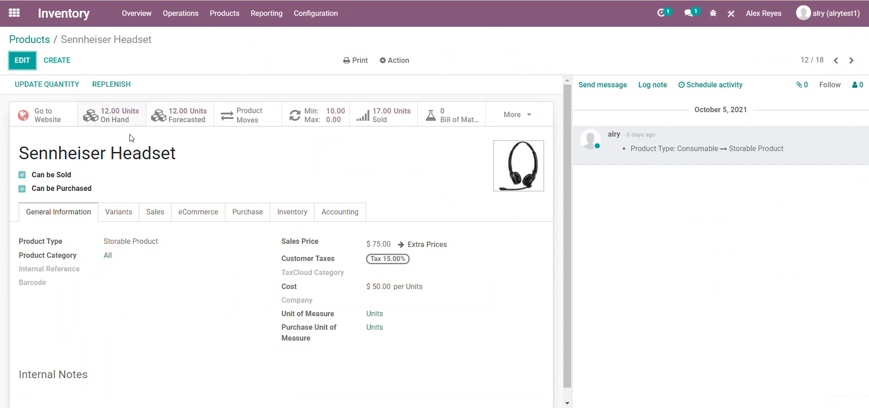
{"action": "left_click", "coordinate": [121, 119]}
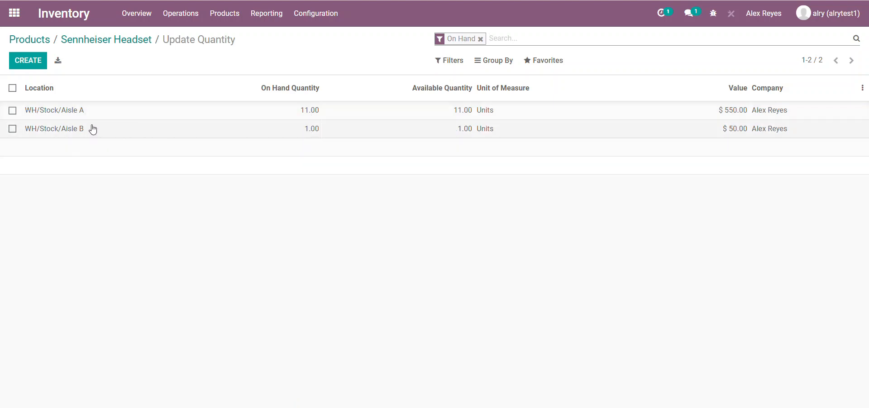
{"action": "left_click", "coordinate": [131, 44]}
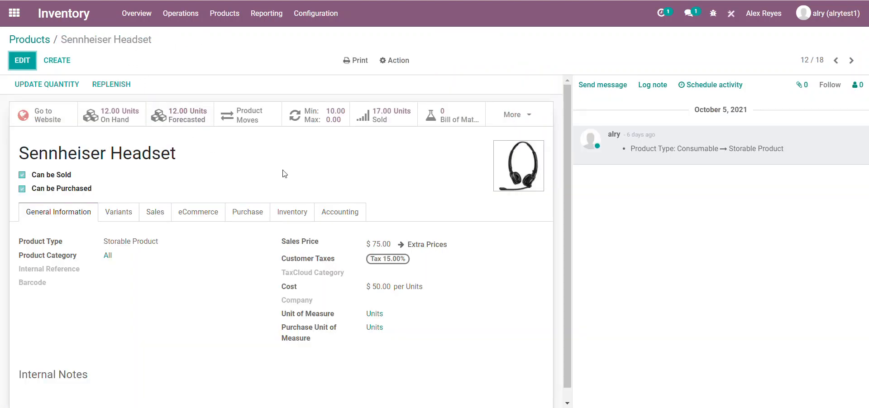
{"action": "left_click", "coordinate": [337, 120]}
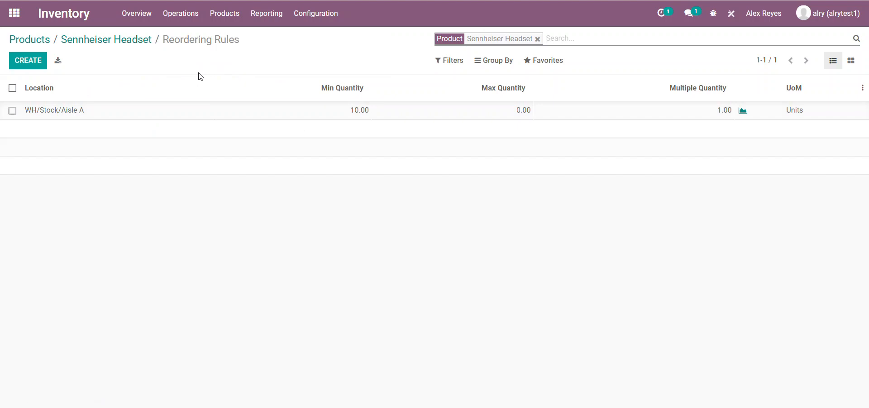
{"action": "left_click", "coordinate": [126, 40]}
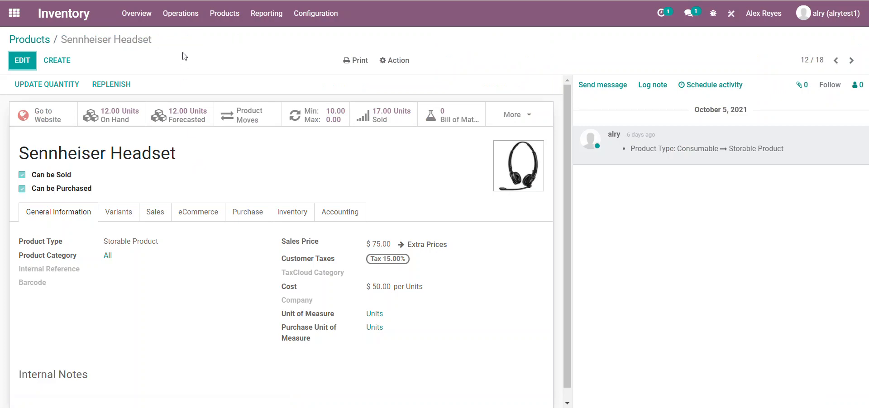
- Create a new inventory transfer with the operation type San Francisco: Internal Transfers
{"action": "left_click", "coordinate": [185, 20]}
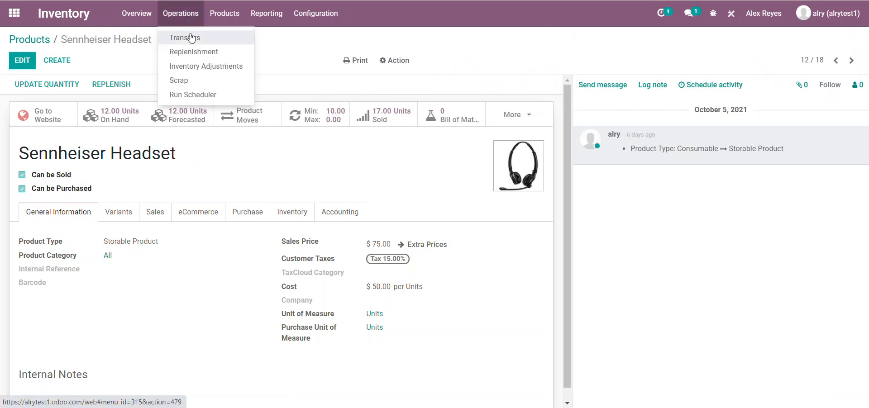
{"action": "left_click", "coordinate": [192, 39]}
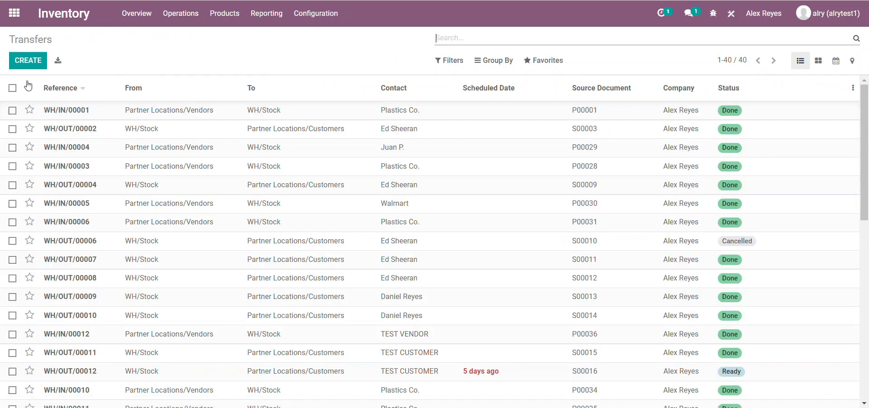
{"action": "left_click", "coordinate": [35, 62]}
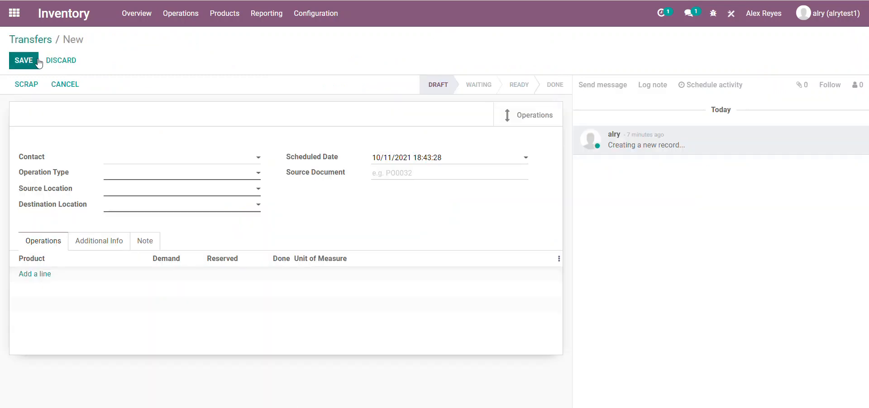
{"action": "left_click", "coordinate": [145, 175]}
{"action": "left_click", "coordinate": [206, 205]}
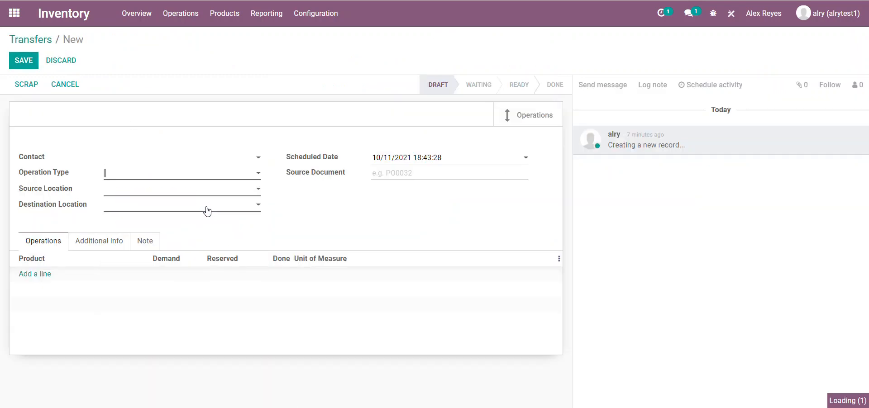
- Set the transfer's source location to WH/Stock/Aisle A and its destination location to WH/Stock/Aisle B
{"action": "left_click", "coordinate": [153, 189]}
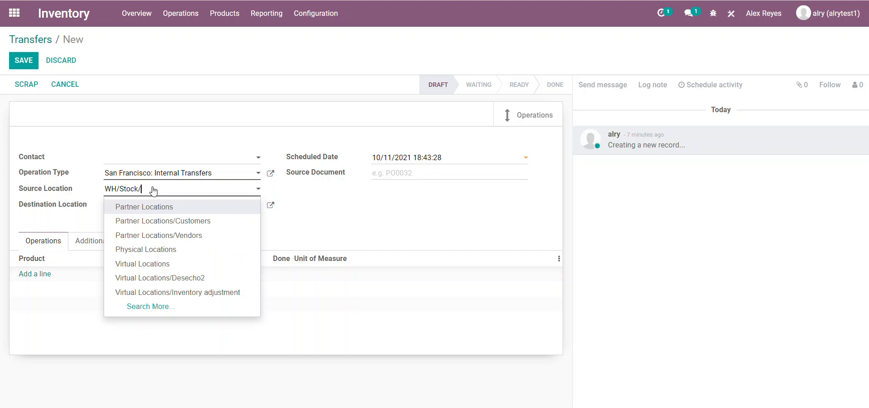
{"action": "type", "text": "/"}
{"action": "left_click", "coordinate": [161, 206]}
{"action": "left_click", "coordinate": [163, 211]}
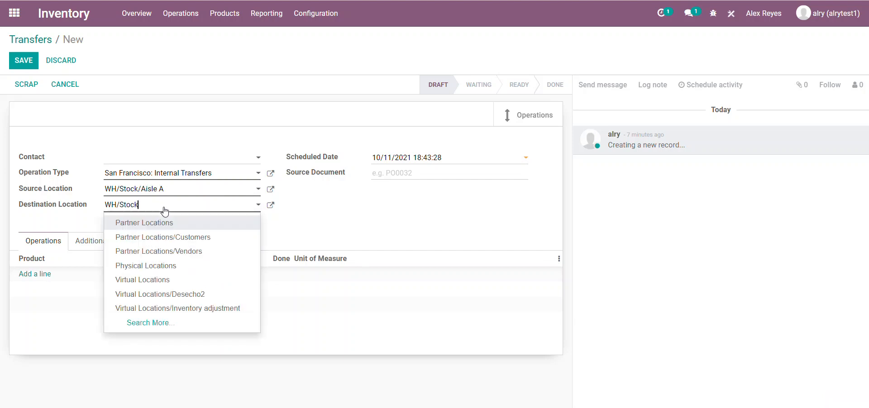
{"action": "type", "text": "/Aisle B"}
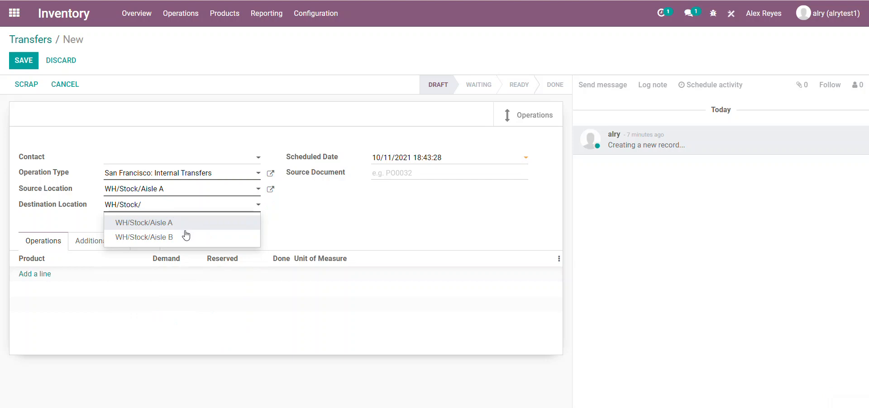
{"action": "left_click", "coordinate": [184, 235]}
- Add a Sennheiser Headset line with a demand of 5 units to the transfer and save it
{"action": "left_click", "coordinate": [51, 274]}
{"action": "type", "text": "sen"}
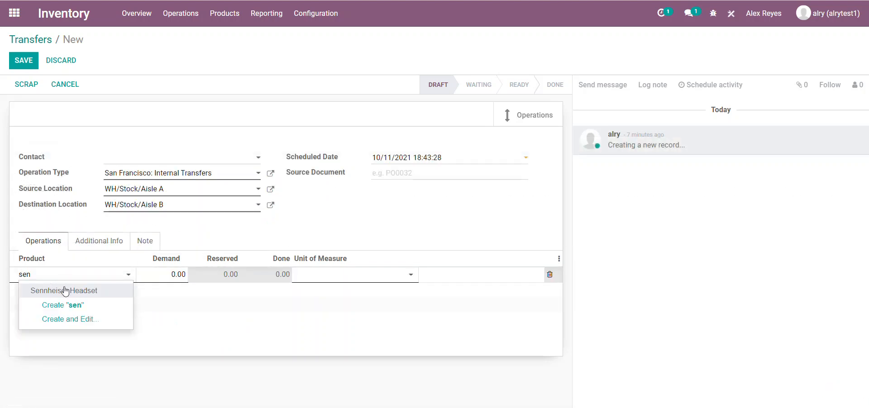
{"action": "left_click", "coordinate": [67, 288]}
{"action": "left_click", "coordinate": [171, 273]}
{"action": "type", "text": "5"}
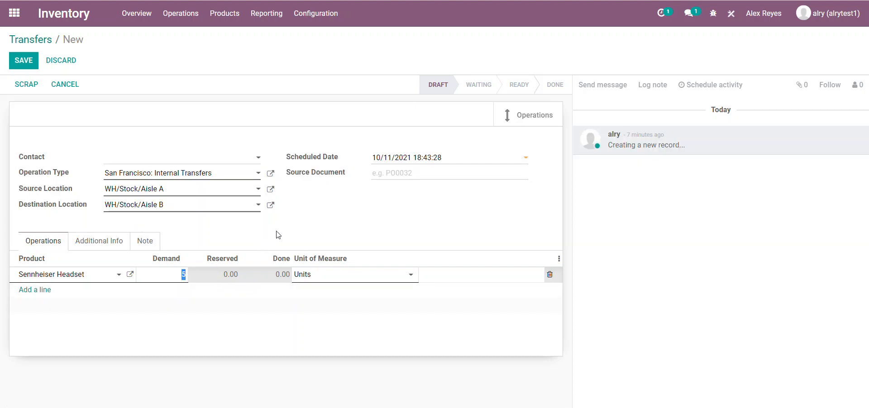
{"action": "left_click", "coordinate": [299, 229]}
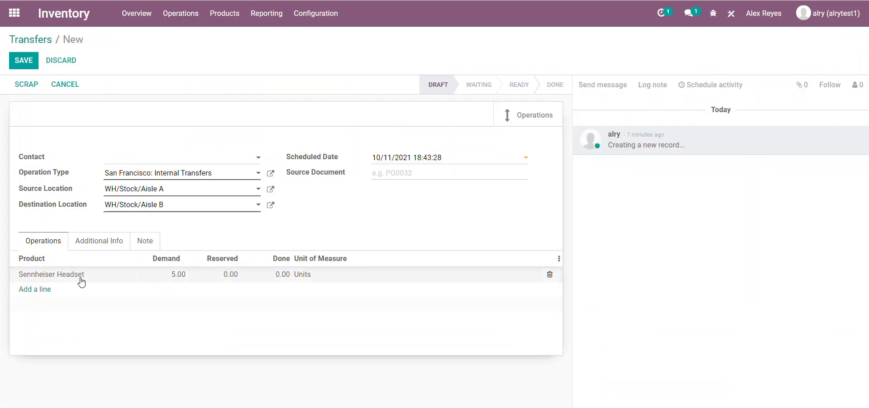
{"action": "left_click", "coordinate": [23, 59]}
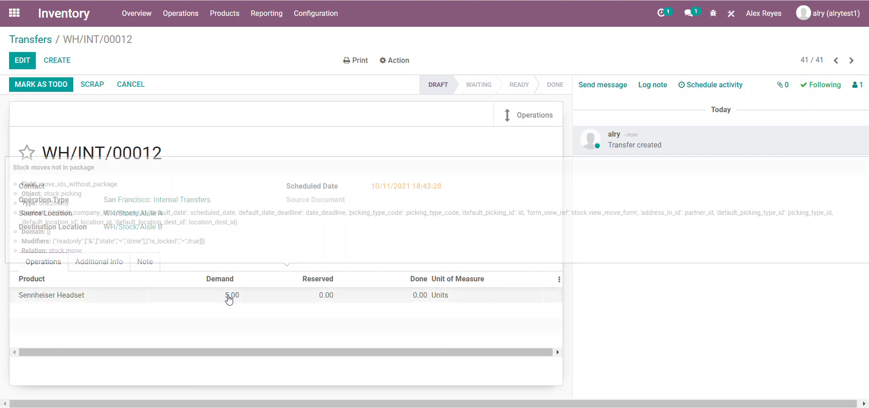
- Mark the headset transfer as to do and validate it as an immediate transfer of all quantities
{"action": "left_click", "coordinate": [50, 89]}
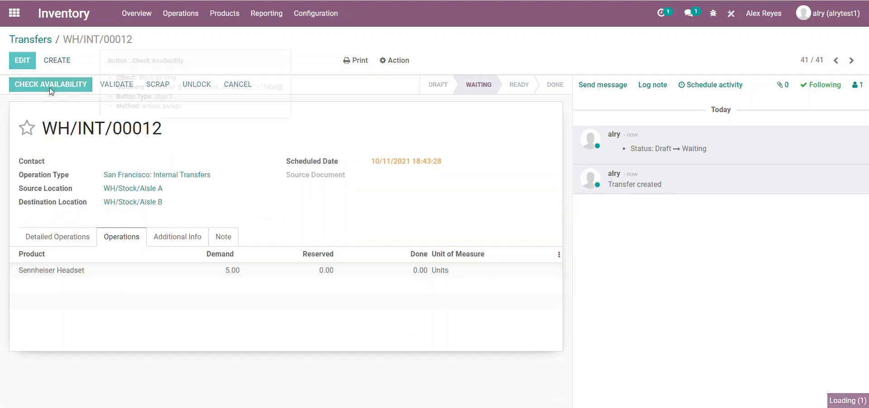
{"action": "left_click", "coordinate": [42, 84]}
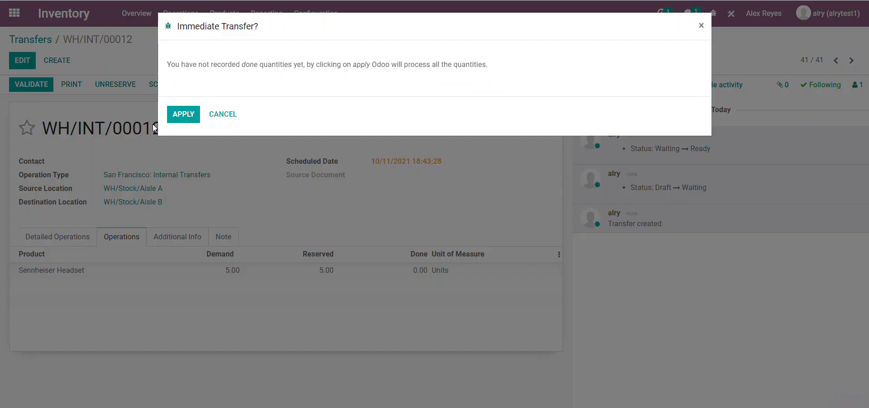
{"action": "left_click", "coordinate": [183, 115]}
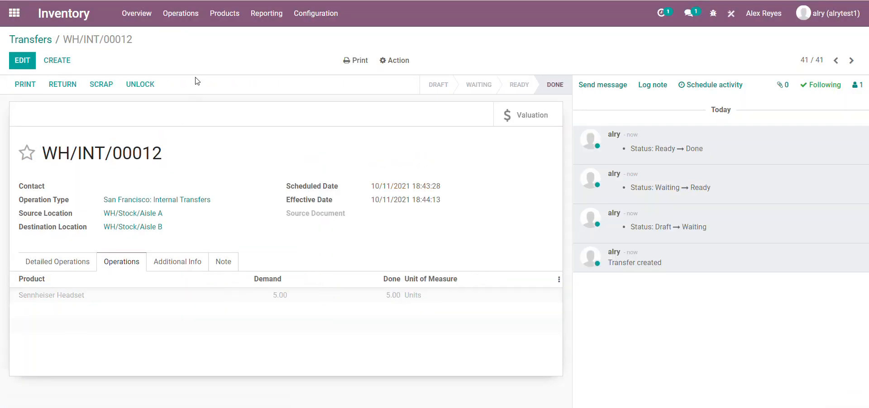
- Check the Sennheiser Headset's on-hand quantities per location again and reopen its reordering rules
{"action": "left_click", "coordinate": [225, 13]}
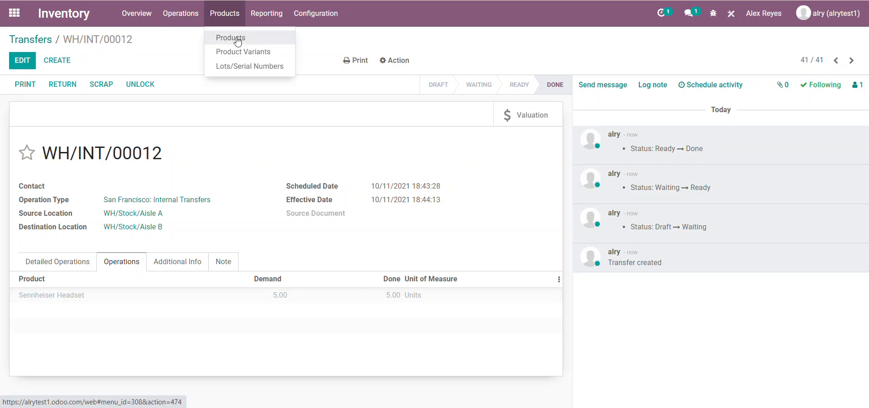
{"action": "left_click", "coordinate": [240, 37]}
{"action": "left_click", "coordinate": [781, 207]}
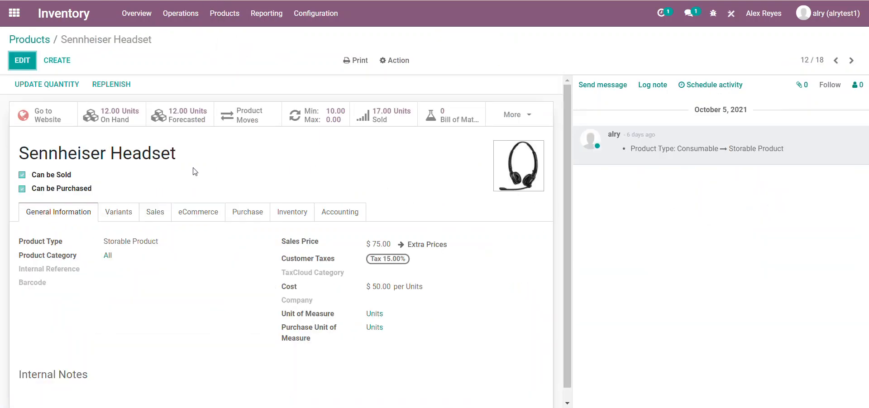
{"action": "left_click", "coordinate": [118, 122]}
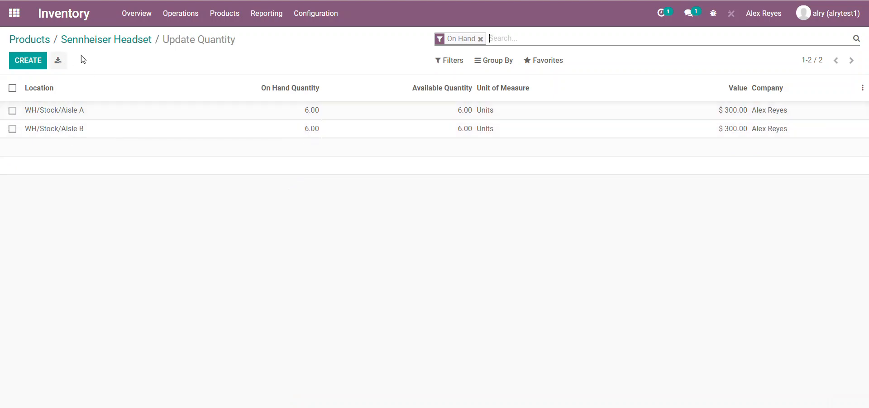
{"action": "left_click", "coordinate": [101, 40]}
{"action": "left_click", "coordinate": [314, 121]}
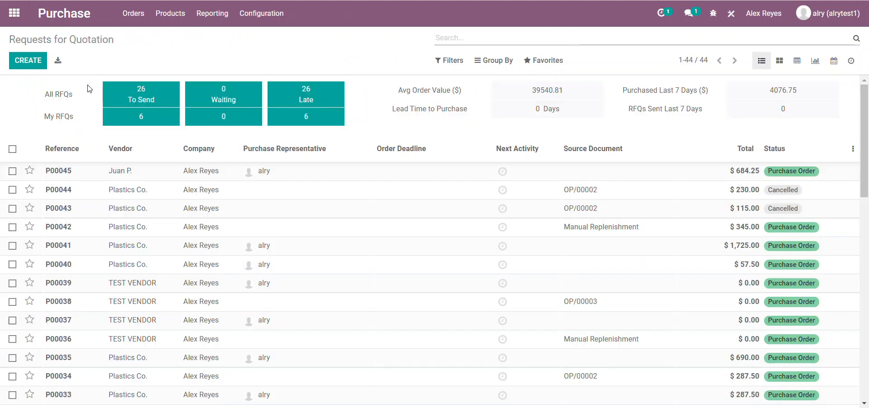
- In the Purchase app, open request for quotation P00046 and examine the quantity ordered for the Sennheiser Headset
{"action": "left_click", "coordinate": [190, 173]}
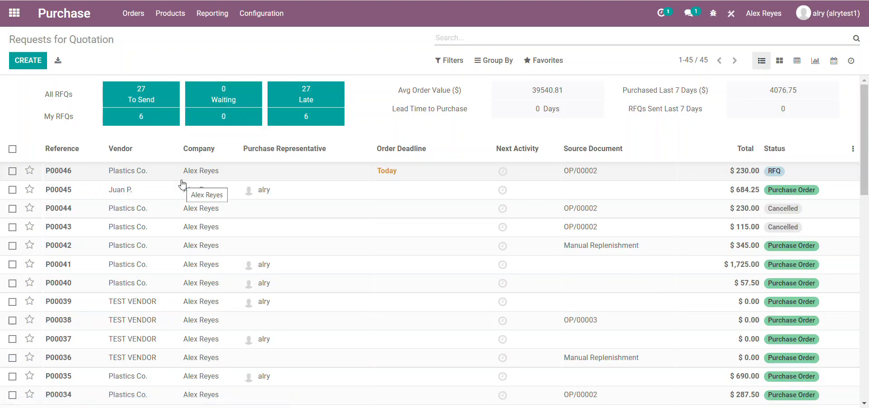
{"action": "left_click", "coordinate": [71, 177]}
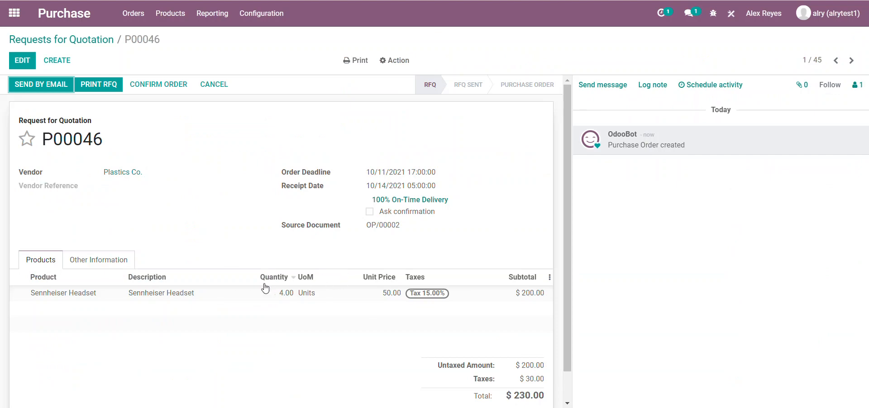
{"action": "mouse_move", "coordinate": [284, 304]}
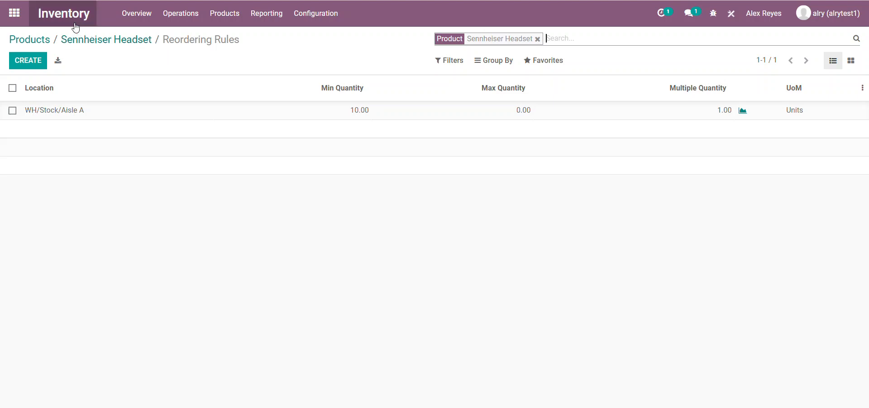
- Back in Inventory, open the Standing Desk product and review its reordering rules and on-hand quantities per location
{"action": "left_click", "coordinate": [40, 44]}
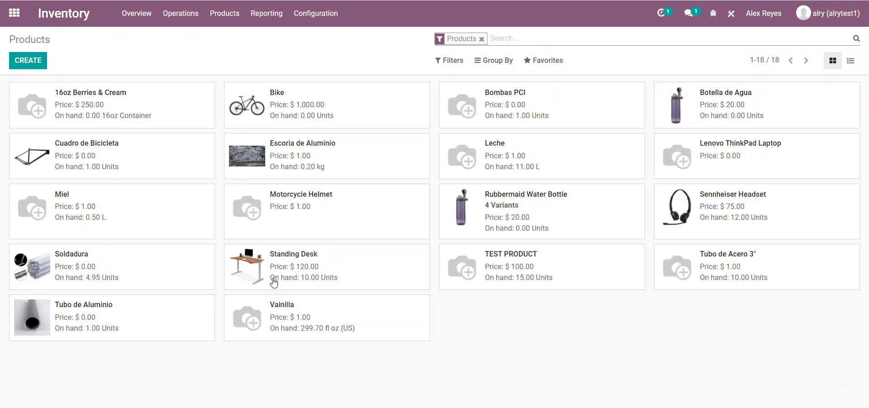
{"action": "left_click", "coordinate": [308, 268]}
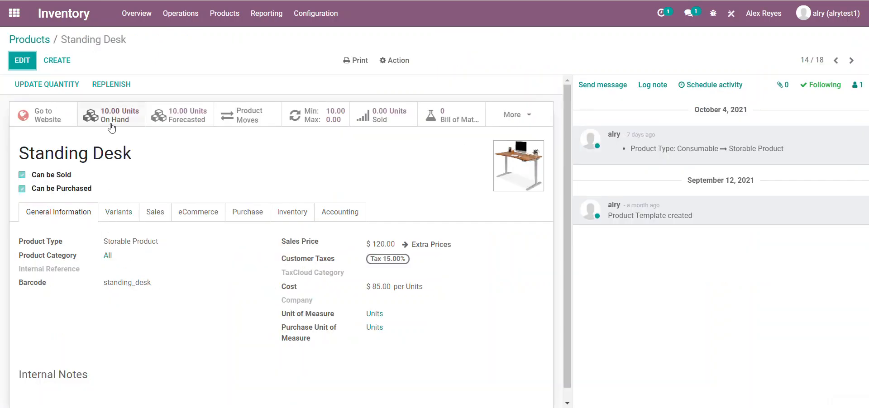
{"action": "left_click", "coordinate": [323, 125]}
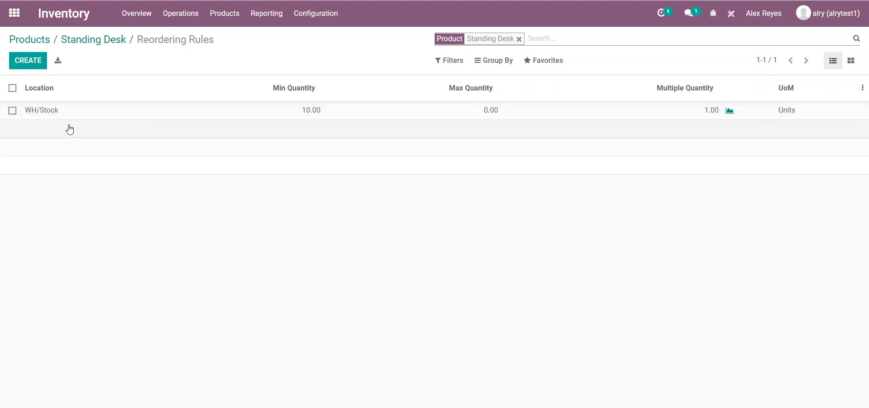
{"action": "left_click", "coordinate": [106, 45]}
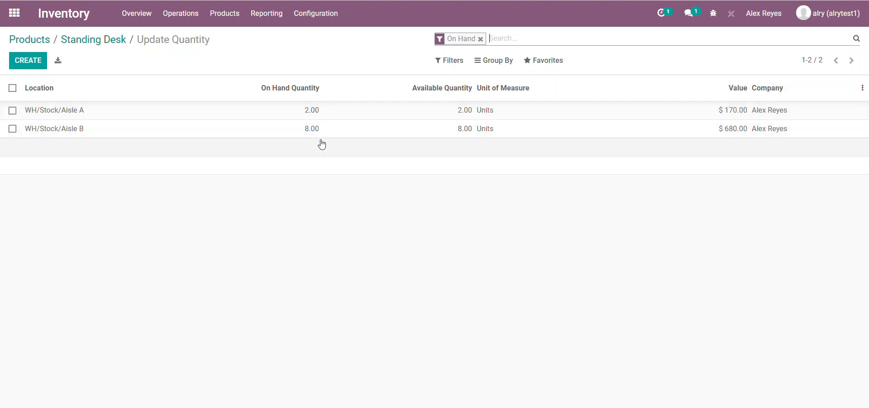
- Create a San Francisco: Internal Transfers transfer from WH/Stock/Aisle B to WH/Stock/Aisle A
{"action": "left_click", "coordinate": [203, 25]}
{"action": "left_click", "coordinate": [189, 37]}
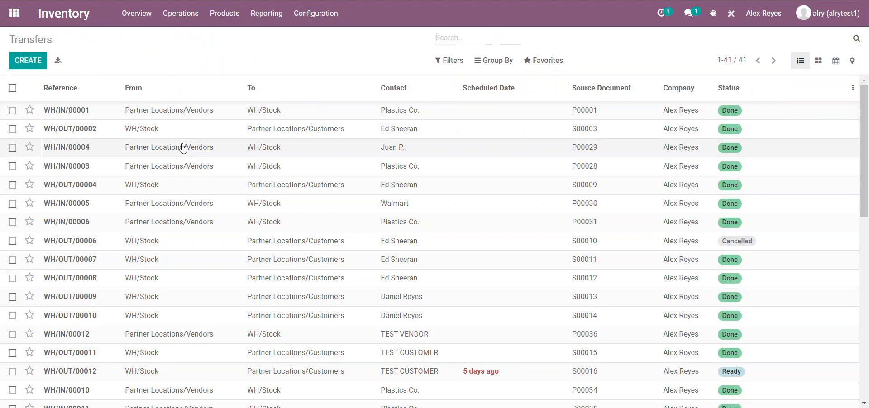
{"action": "left_click", "coordinate": [30, 63]}
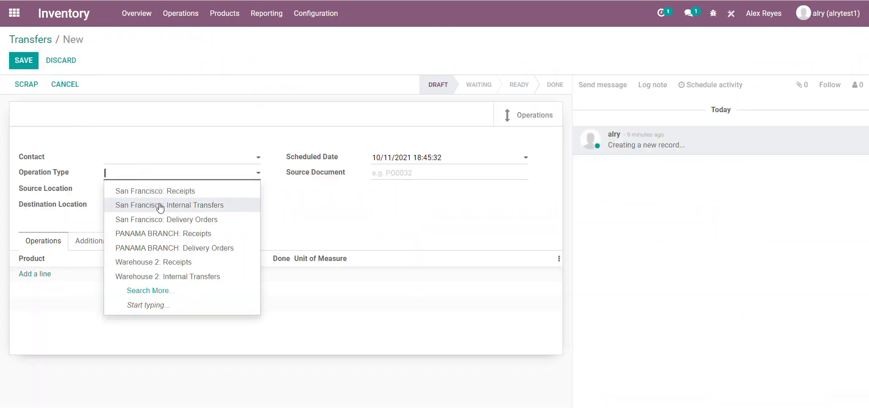
{"action": "left_click", "coordinate": [159, 202]}
{"action": "left_click", "coordinate": [161, 190]}
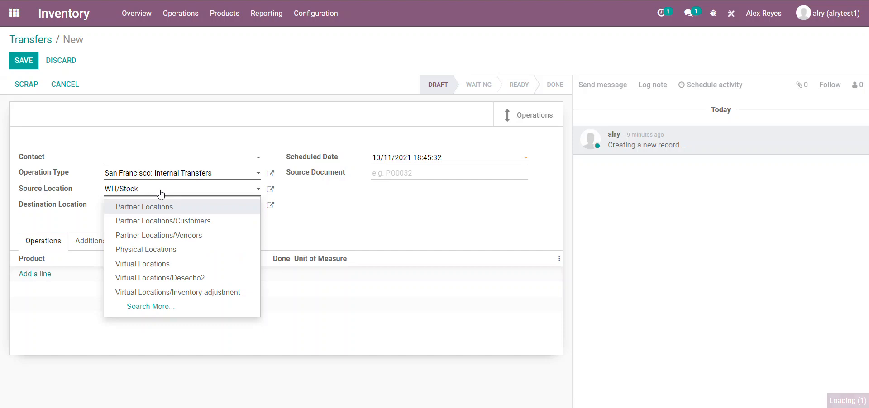
{"action": "left_click", "coordinate": [171, 222]}
{"action": "left_click", "coordinate": [162, 207]}
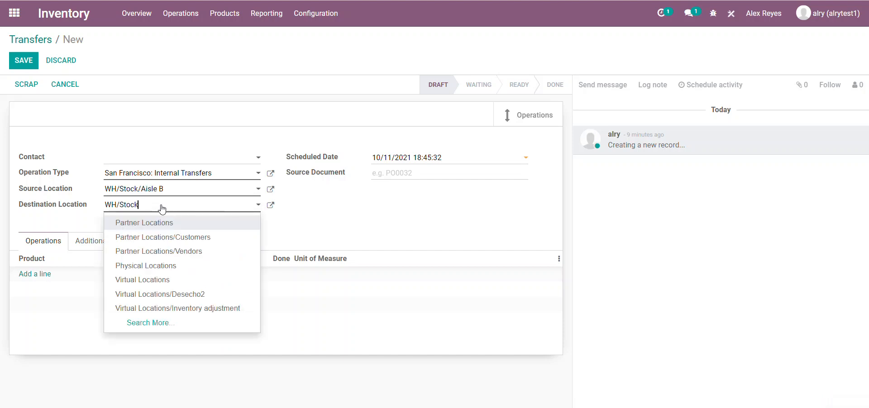
{"action": "type", "text": "/"}
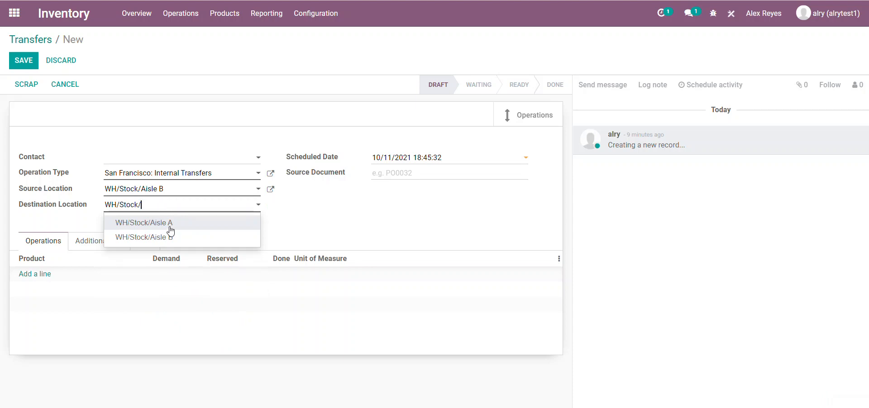
{"action": "left_click", "coordinate": [166, 223]}
- Add the Standing Desk to the transfer with a demand of 2 units and save it
{"action": "left_click", "coordinate": [38, 275]}
{"action": "type", "text": "st"}
{"action": "left_click", "coordinate": [45, 289]}
{"action": "key", "text": "Tab"}
{"action": "type", "text": "2"}
{"action": "left_click", "coordinate": [22, 60]}
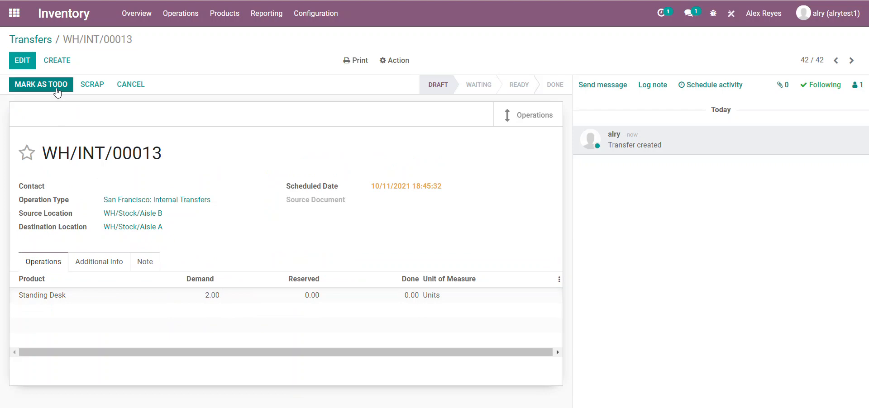
- Mark the Standing Desk transfer as to do, check availability and validate it as an immediate transfer of all quantities
{"action": "left_click", "coordinate": [58, 85]}
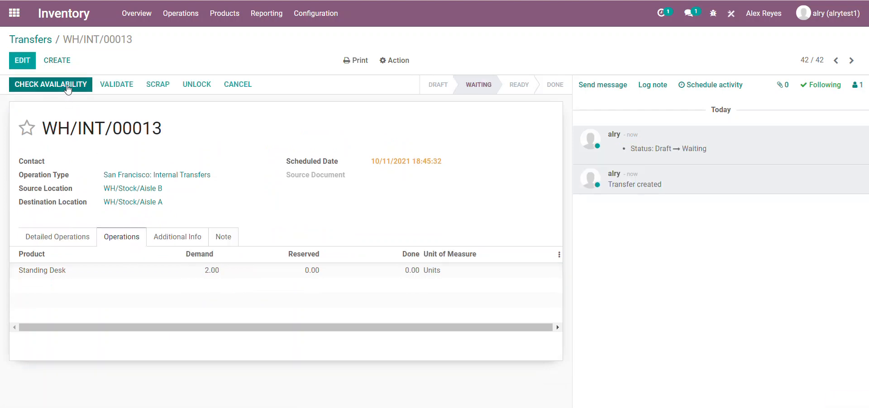
{"action": "left_click", "coordinate": [32, 85]}
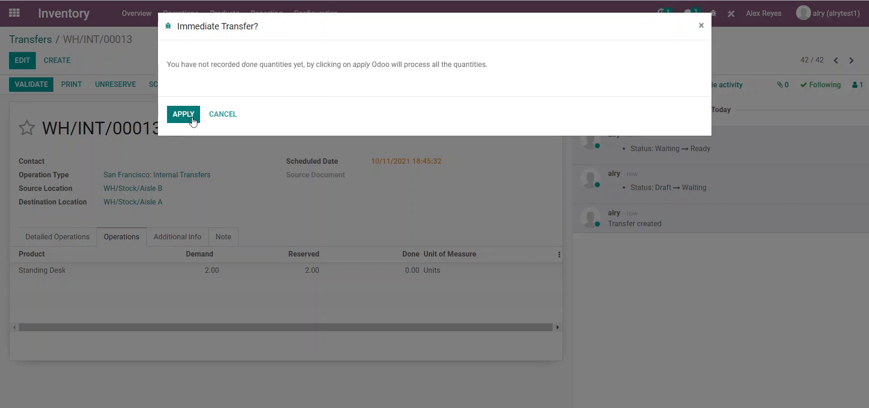
{"action": "left_click", "coordinate": [189, 116]}
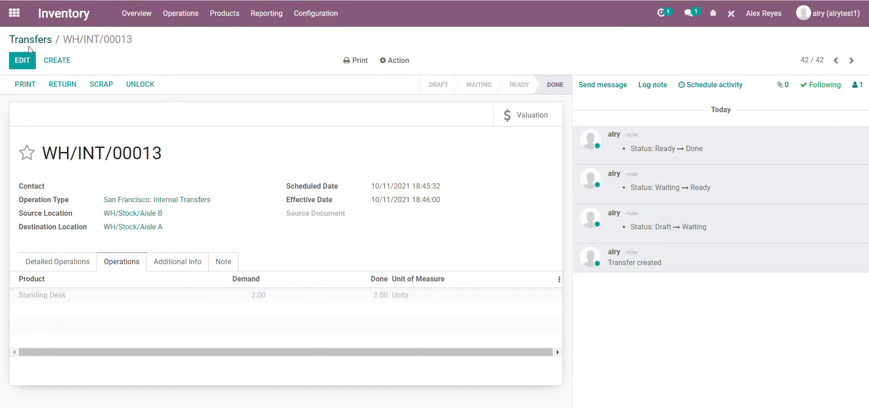
- Open the Standing Desk product again and check its on-hand quantities per location
{"action": "left_click", "coordinate": [268, 12]}
{"action": "mouse_move", "coordinate": [225, 13]}
{"action": "left_click", "coordinate": [227, 37]}
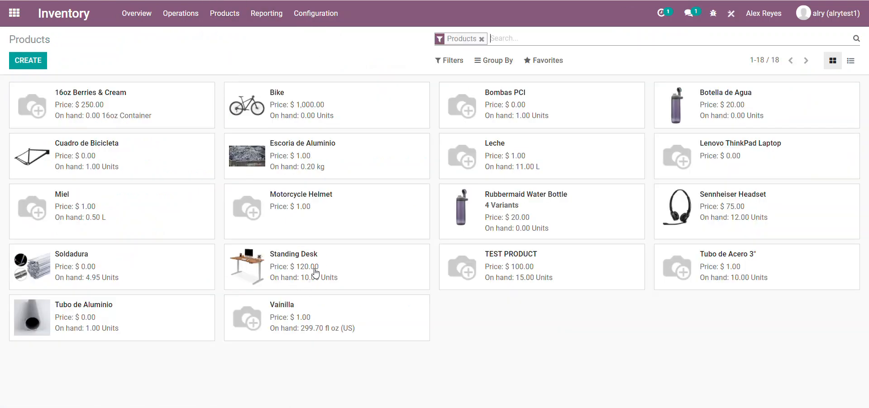
{"action": "left_click", "coordinate": [340, 263]}
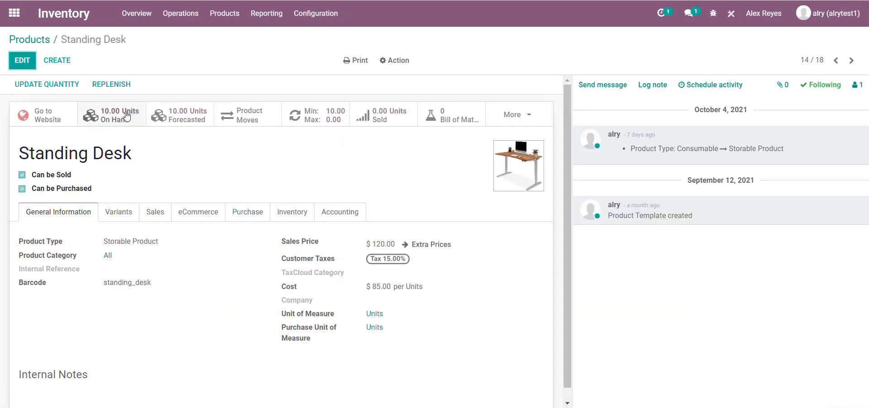
{"action": "left_click", "coordinate": [124, 115]}
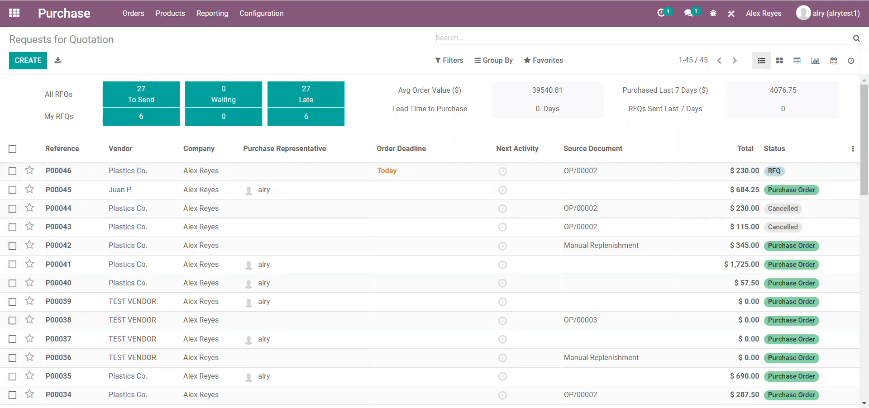
- Switch to the Inventory app and fill in a new location named Scrap with WH/Stock as its parent location
{"action": "left_click", "coordinate": [16, 20]}
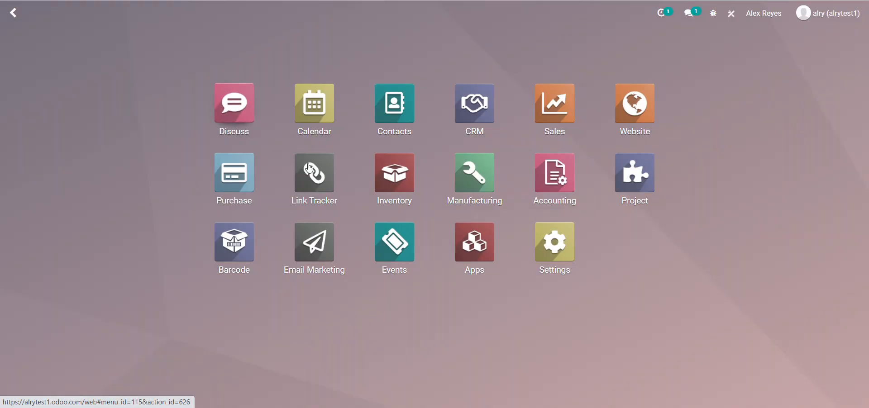
{"action": "left_click", "coordinate": [400, 176]}
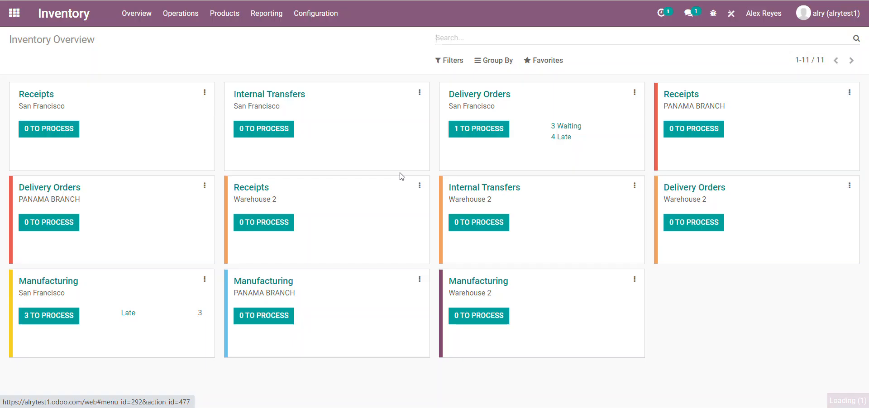
{"action": "left_click", "coordinate": [320, 18]}
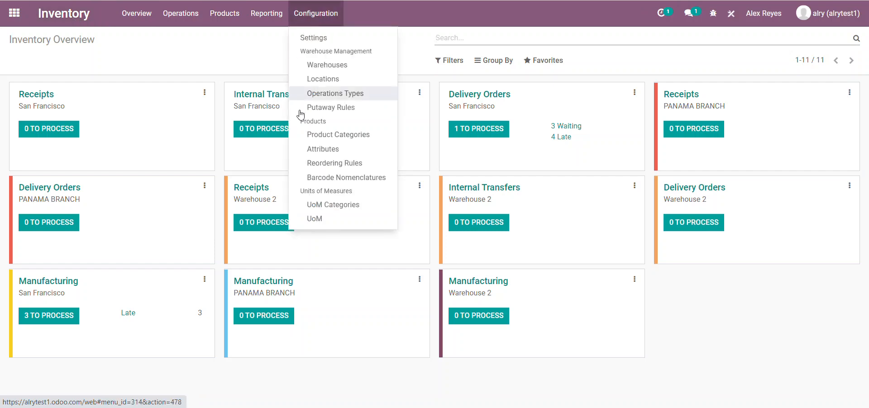
{"action": "left_click", "coordinate": [337, 80]}
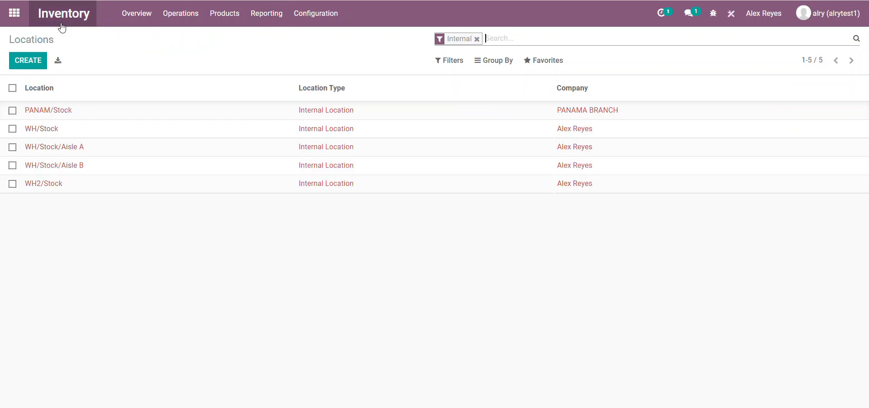
{"action": "left_click", "coordinate": [30, 63]}
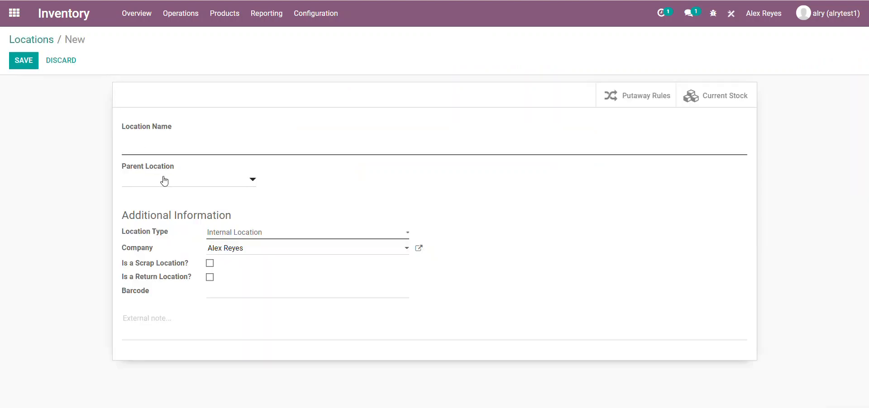
{"action": "type", "text": "Scrap"}
{"action": "left_click", "coordinate": [182, 182]}
{"action": "type", "text": "wh"}
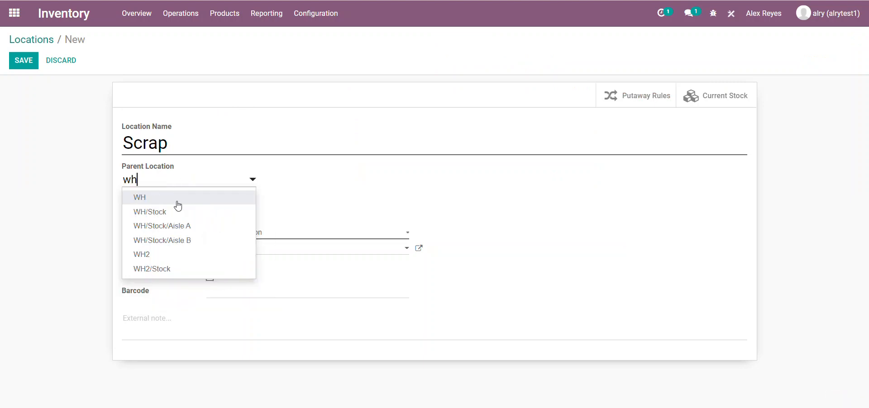
{"action": "left_click", "coordinate": [166, 212]}
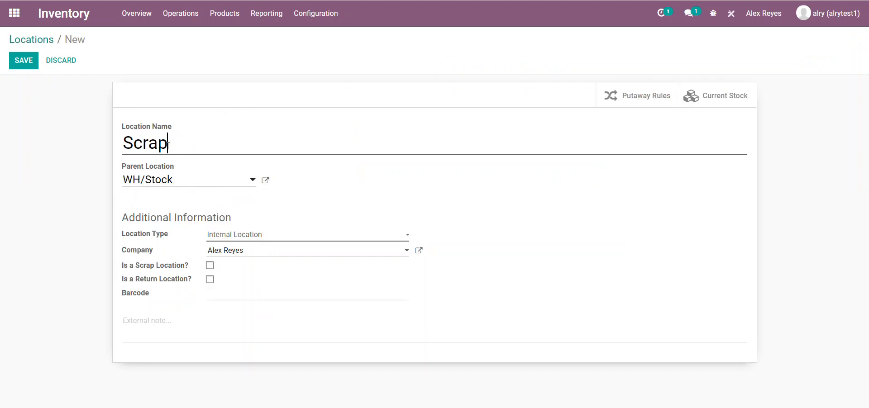
{"action": "left_click_drag", "start_coordinate": [173, 146], "coordinate": [124, 140]}
{"action": "left_click_drag", "start_coordinate": [174, 180], "coordinate": [125, 180]}
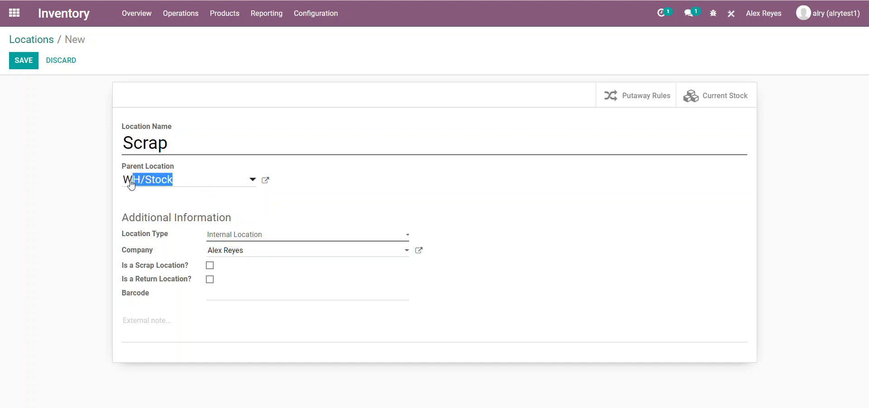
{"action": "left_click", "coordinate": [318, 202]}
{"action": "left_click_drag", "start_coordinate": [180, 182], "coordinate": [107, 182]}
{"action": "left_click", "coordinate": [175, 218]}
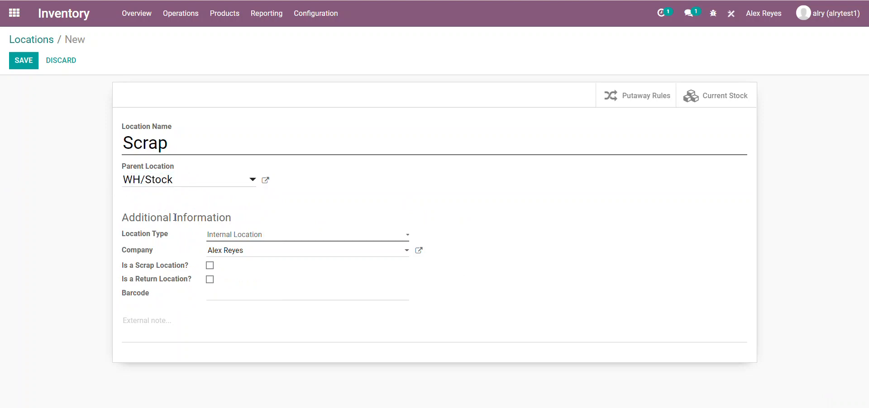
{"action": "left_click_drag", "start_coordinate": [163, 141], "coordinate": [114, 145]}
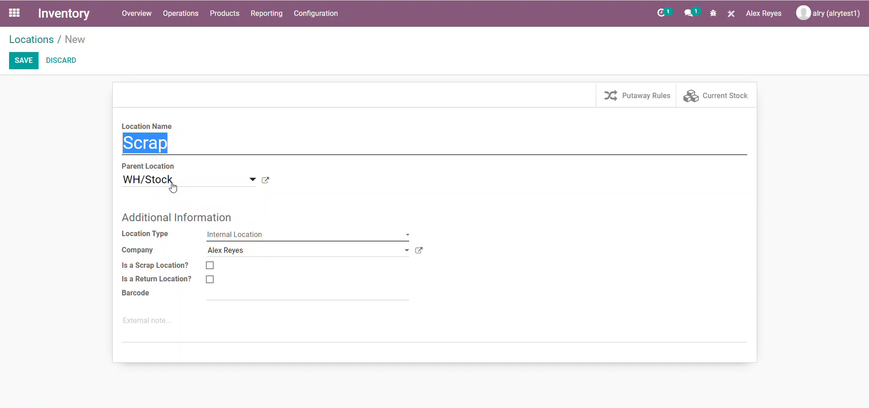
{"action": "left_click_drag", "start_coordinate": [179, 185], "coordinate": [128, 179]}
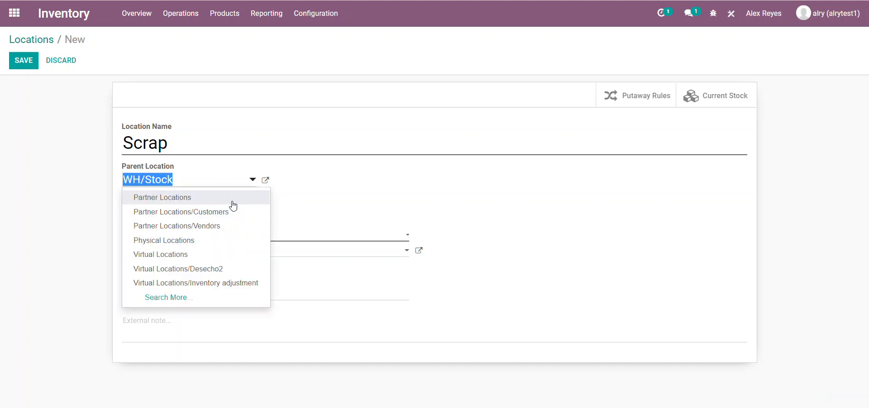
{"action": "left_click", "coordinate": [401, 188]}
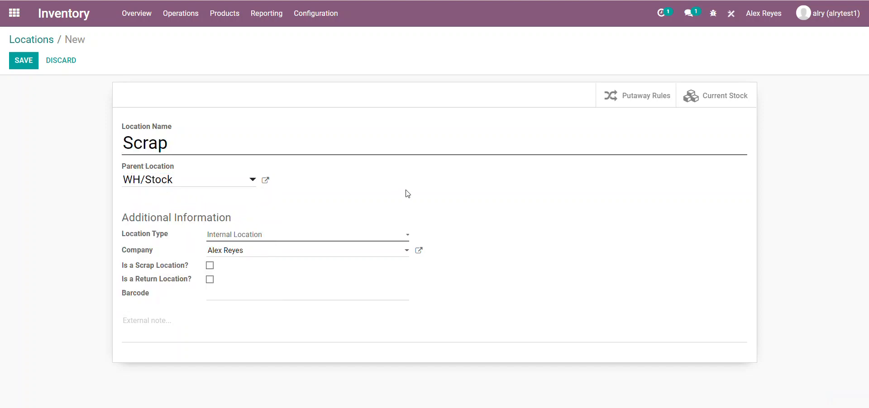